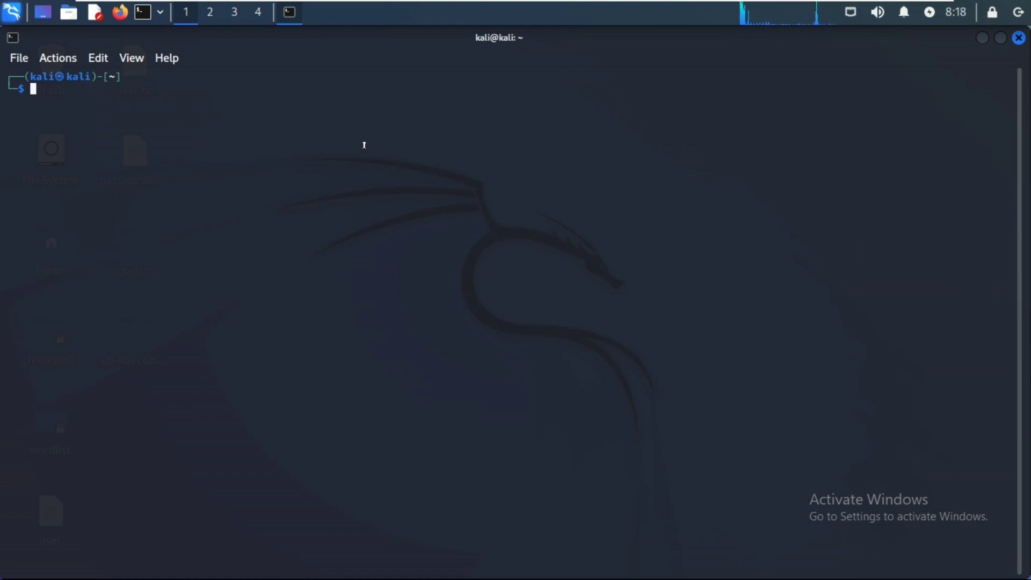
Start MariaDB with 'service mysql start', authenticating with the account password
text(servi)
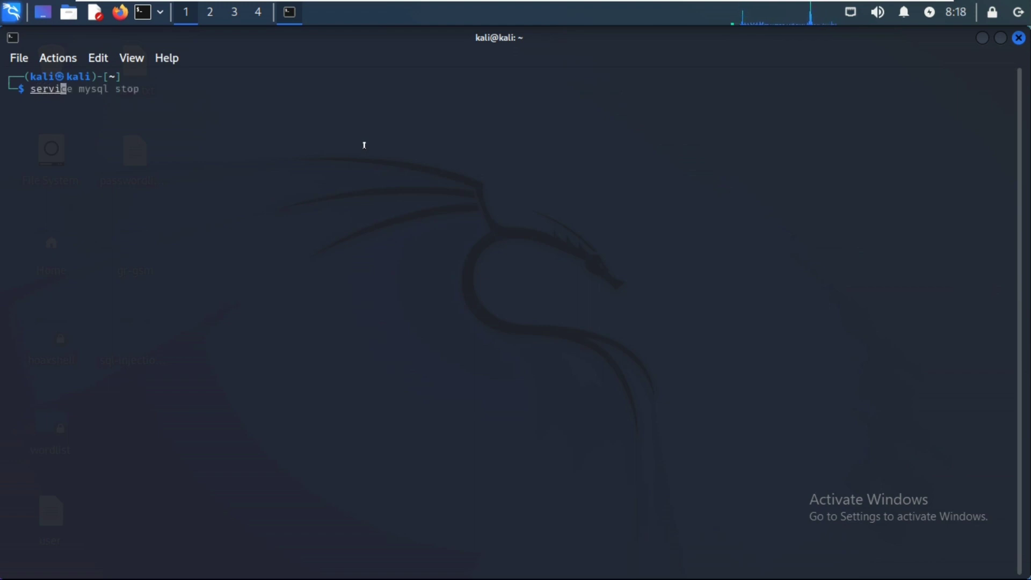
text(ce m)
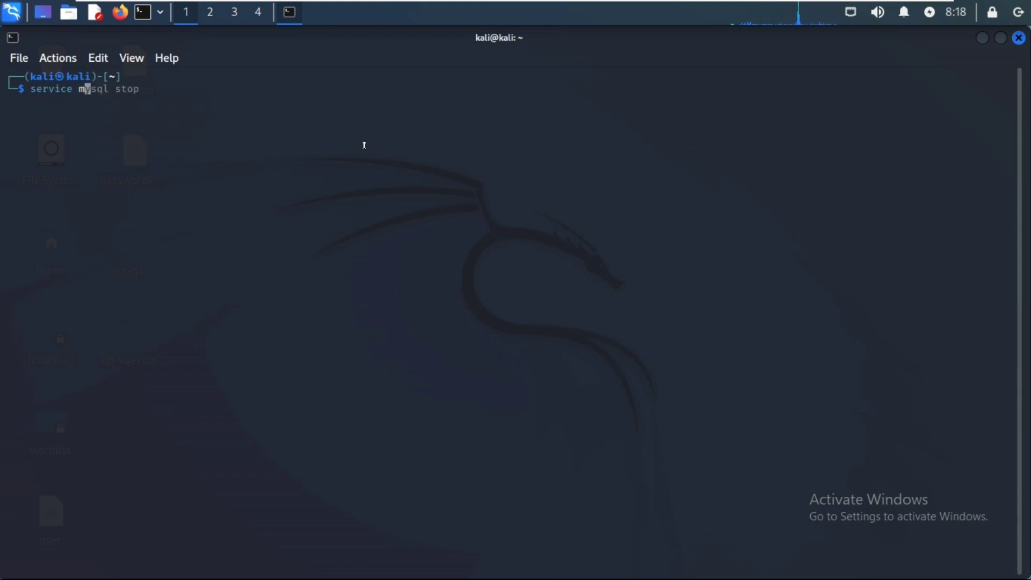
text(ysql start)
key(Return)
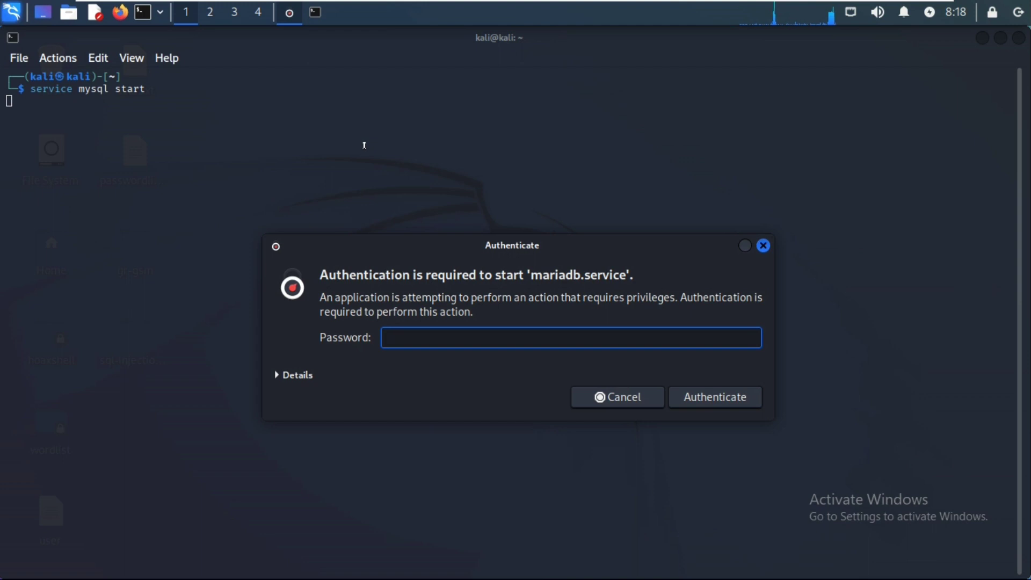
text(kali)
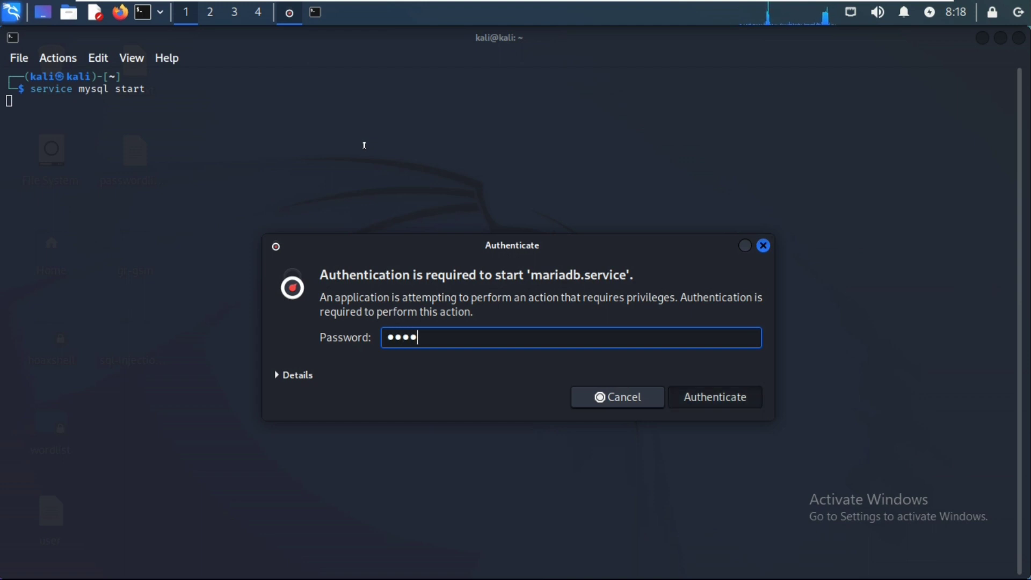
key(Return)
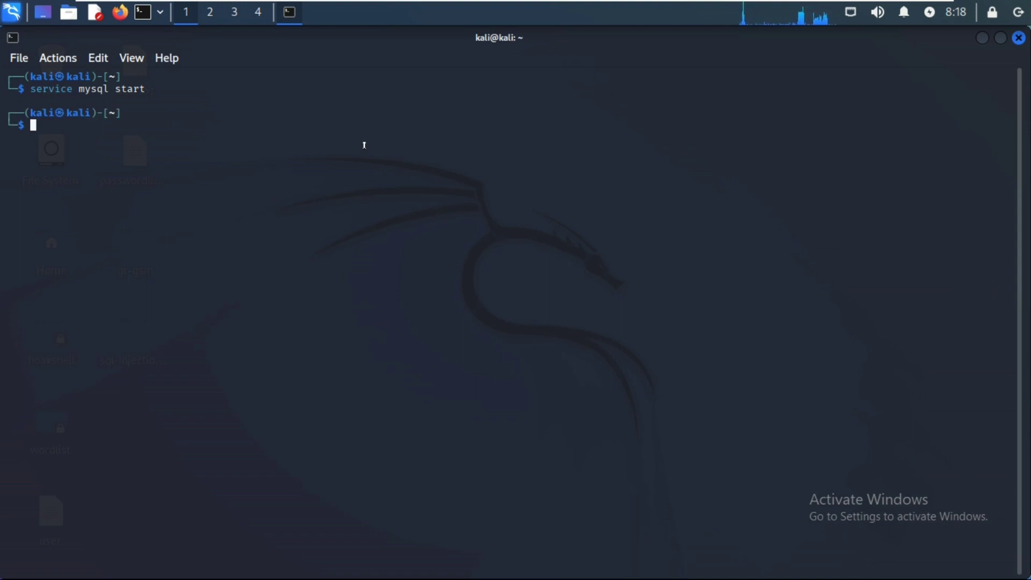
Start Apache2 with 'service apache2 start', fixing the 'atart' typo and authenticating with the password
text(ser)
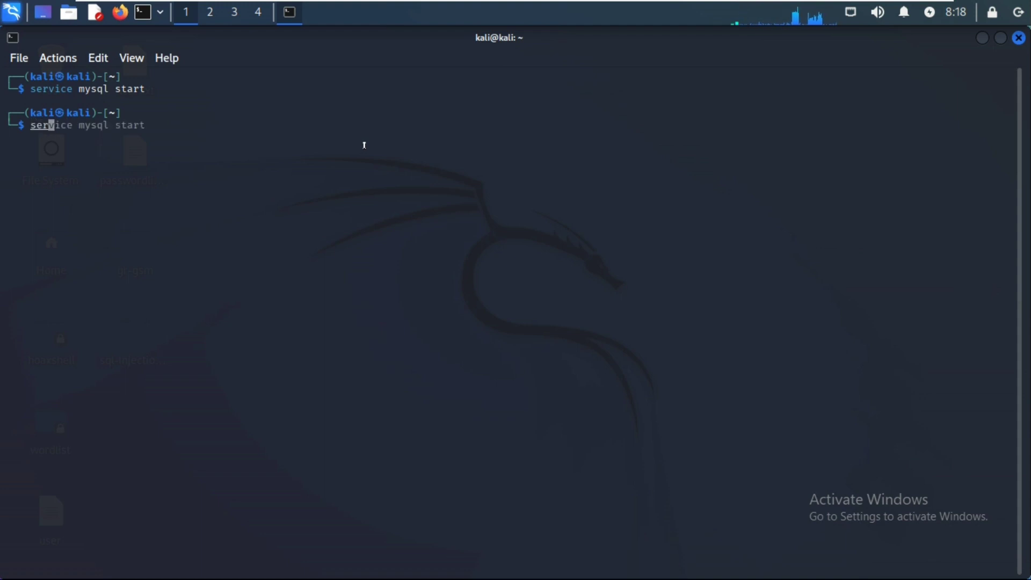
text(vice )
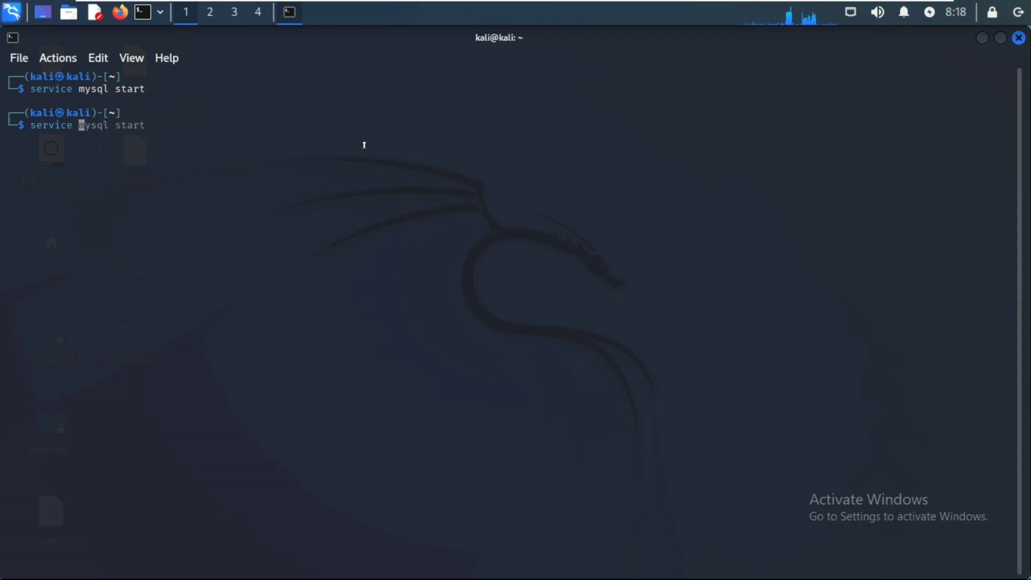
text(apac)
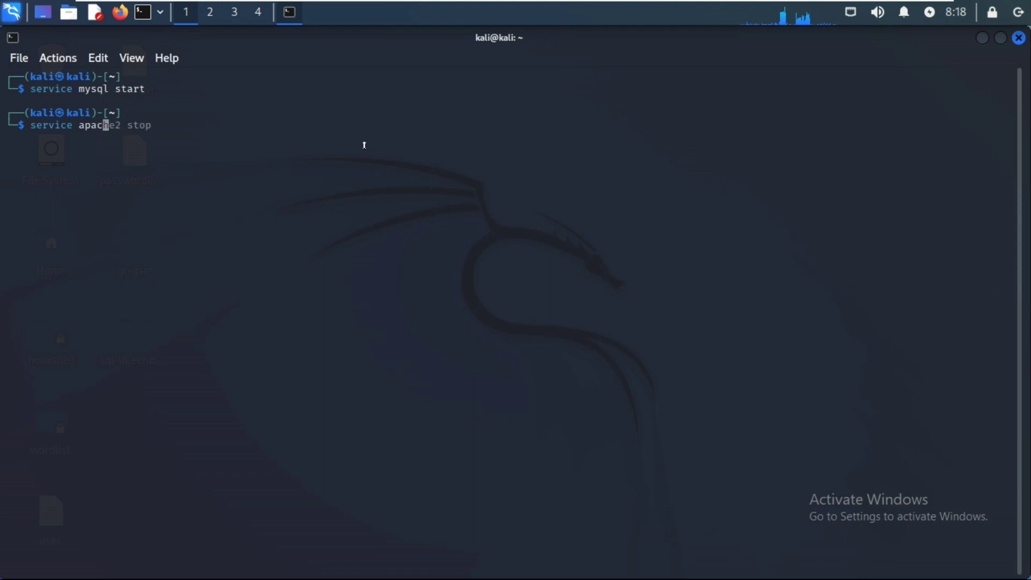
text(he2 at)
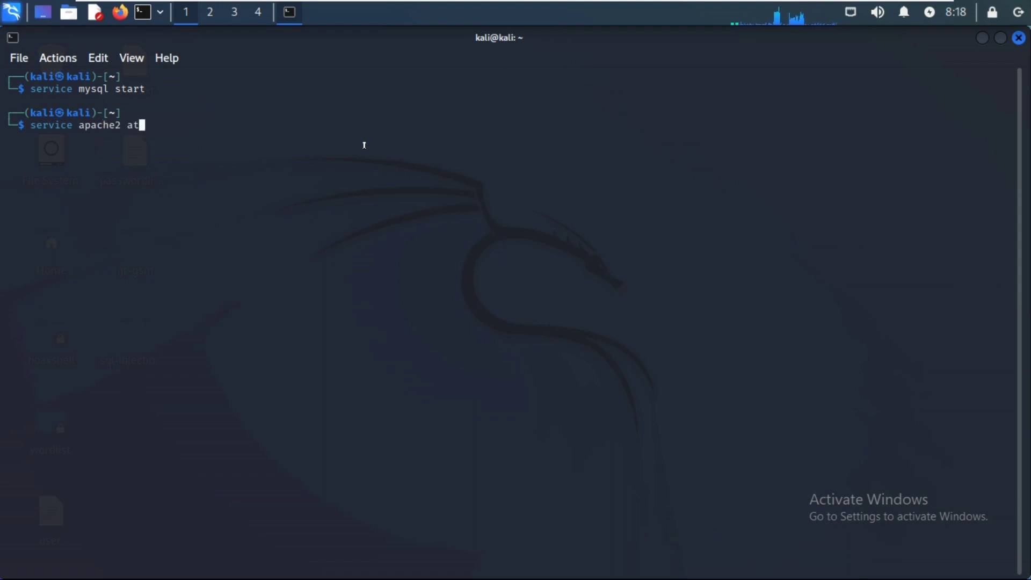
text(art)
key(Return)
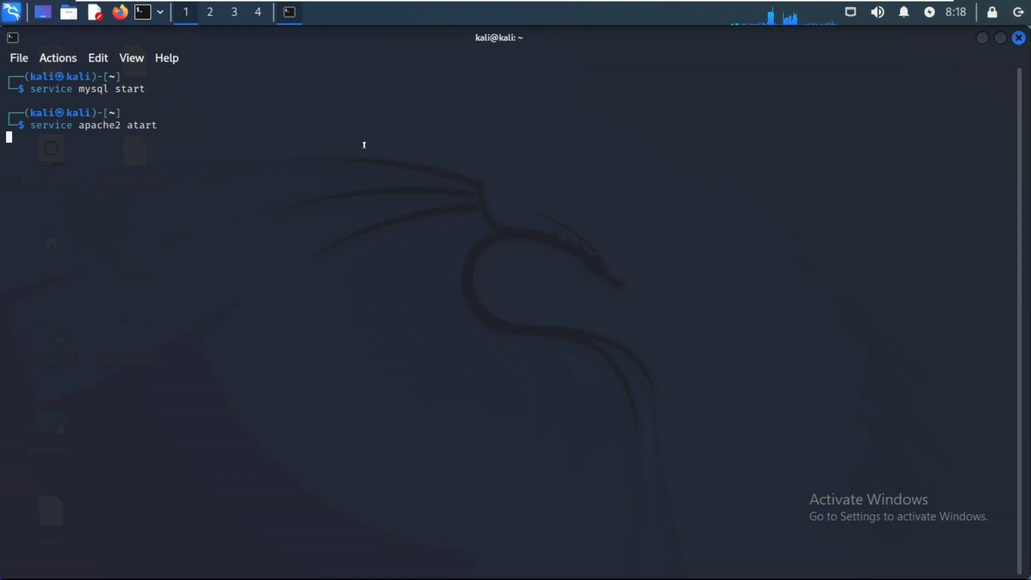
key(Up)
key(BackSpace)
key(BackSpace)
key(BackSpace)
key(BackSpace)
key(BackSpace)
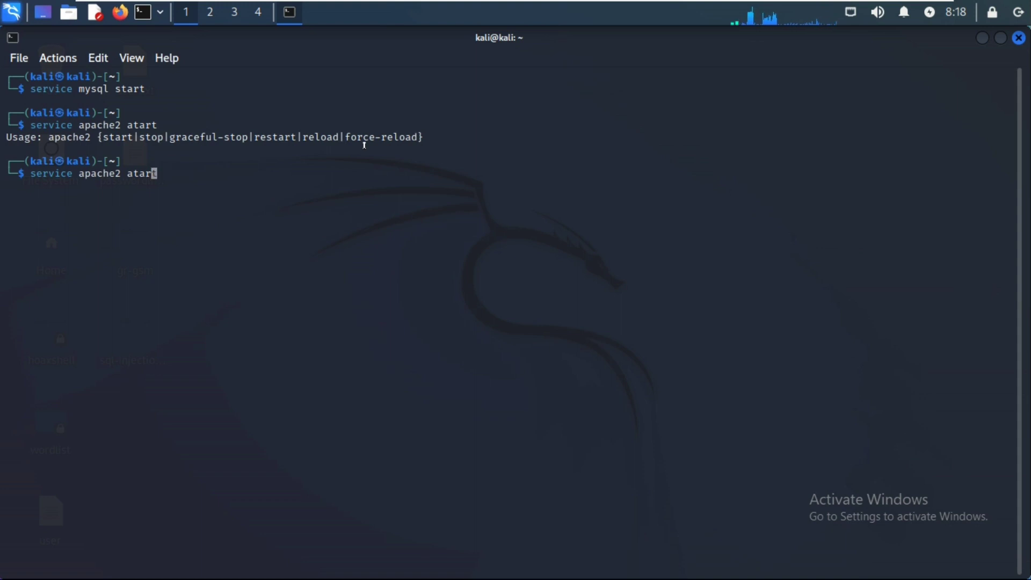
text(s)
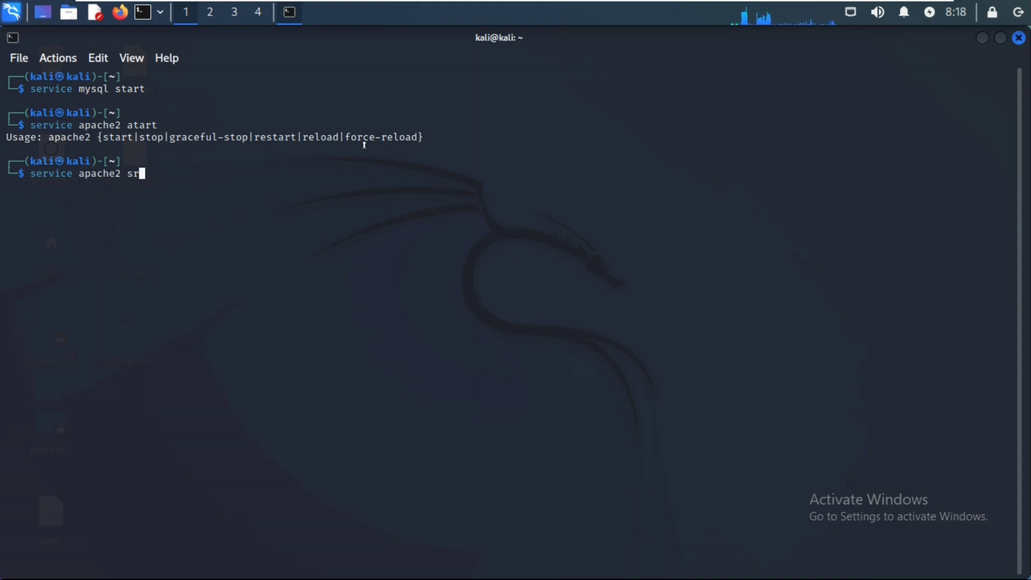
text(tart)
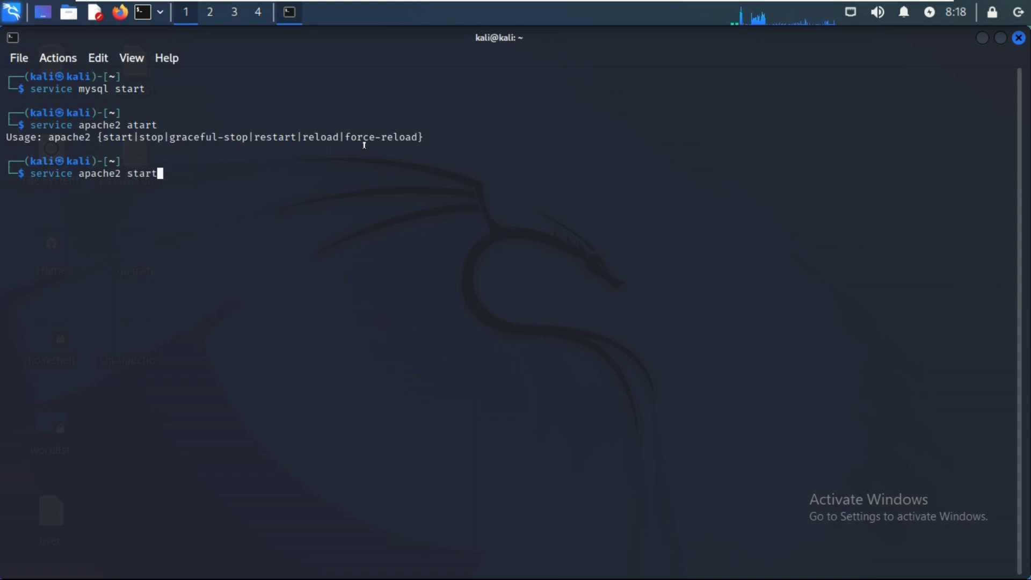
key(Return)
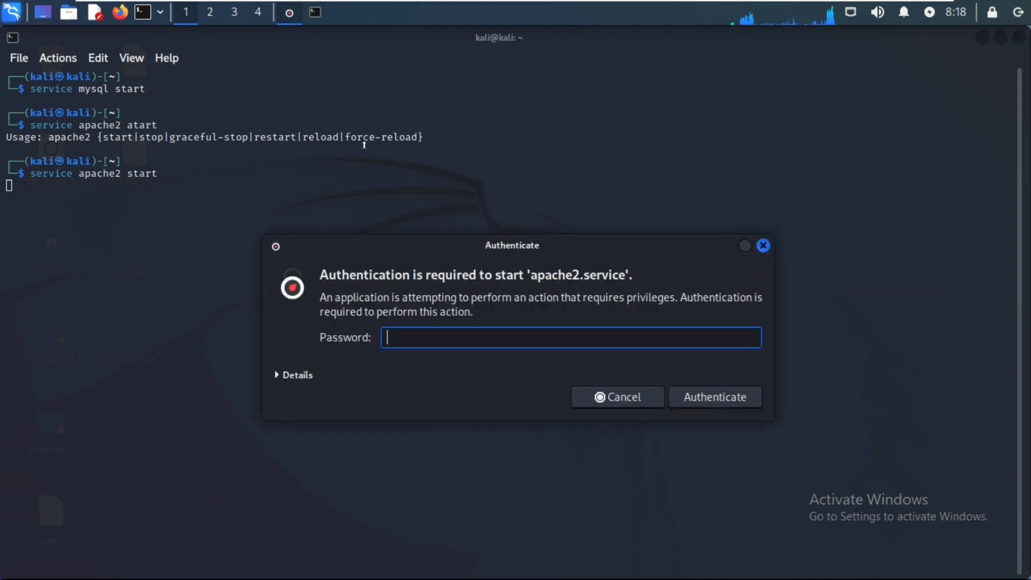
text(kali)
key(Return)
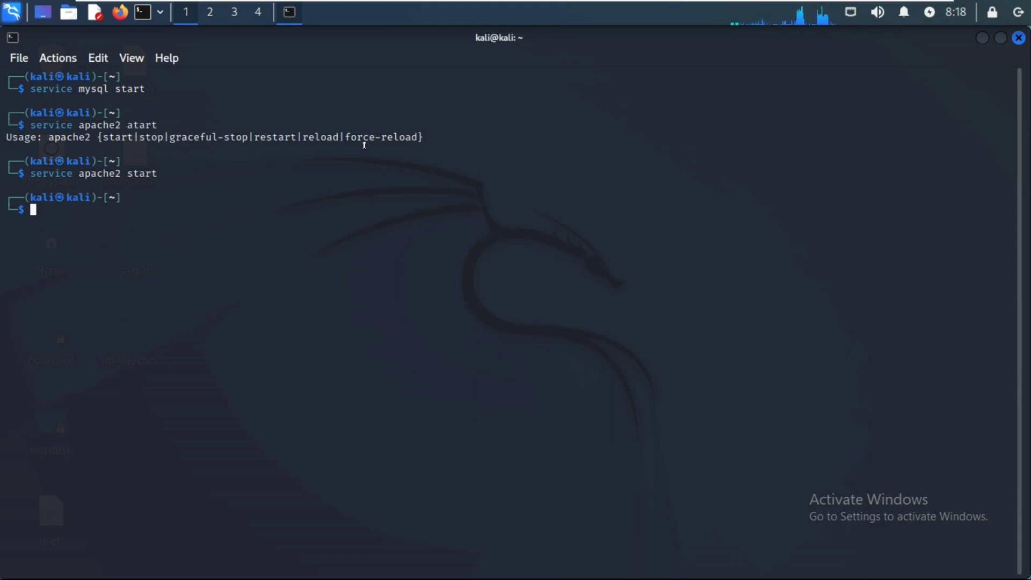
Minimize the old terminal, open a new one, and launch Burp Suite with 'burpsuite'
click(982, 38)
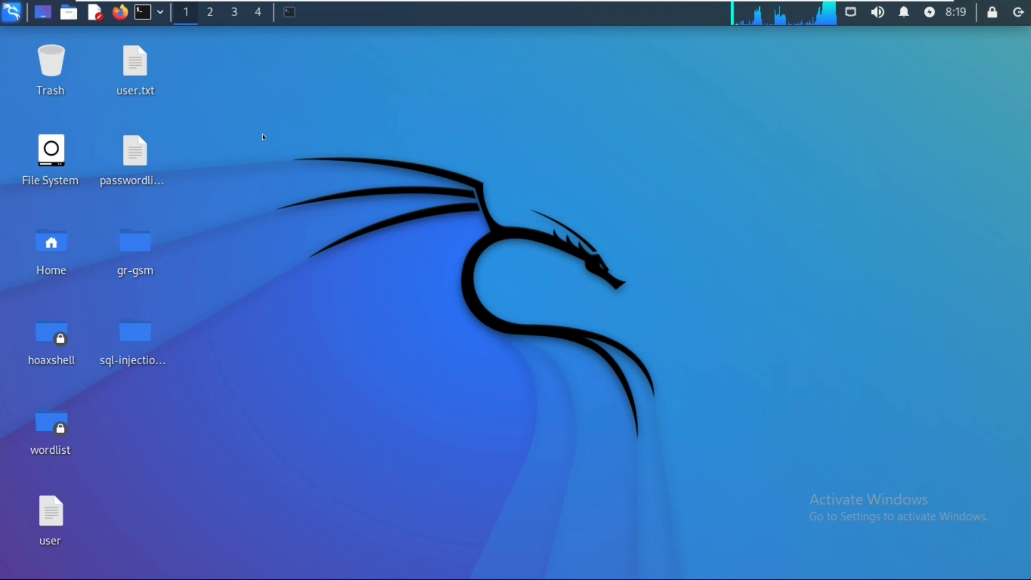
key(ctrl+alt+t)
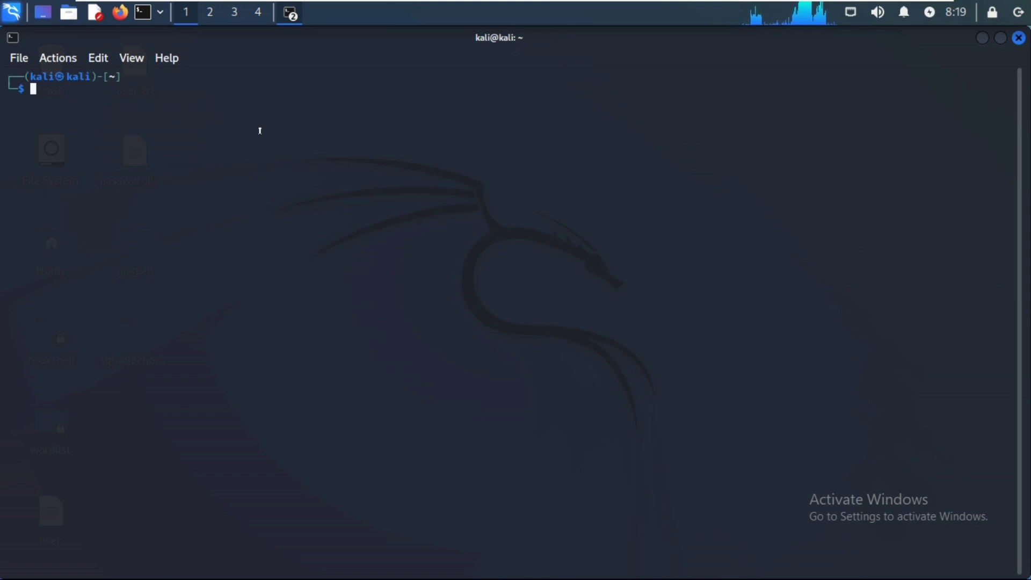
text(burpsuite)
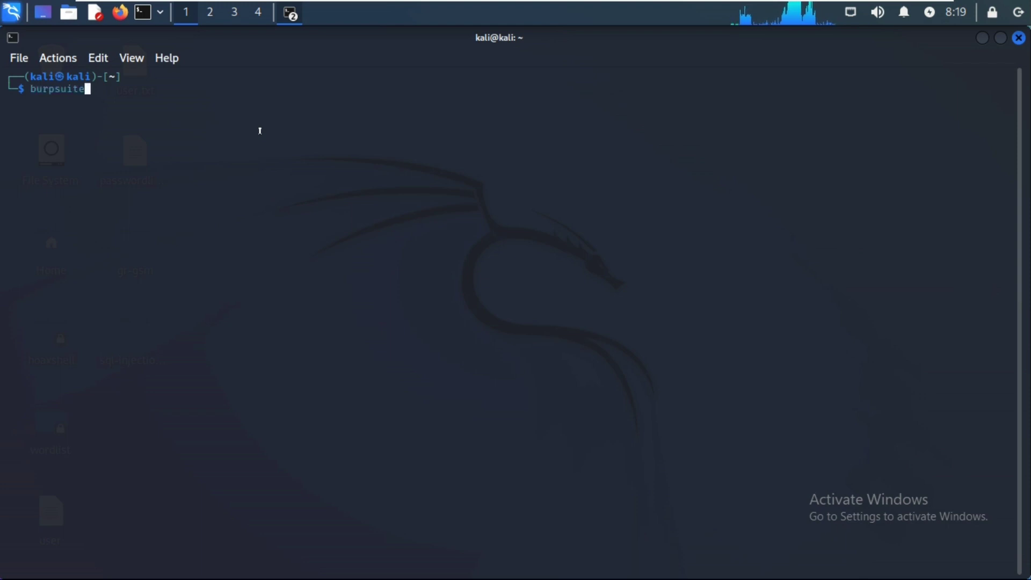
key(Return)
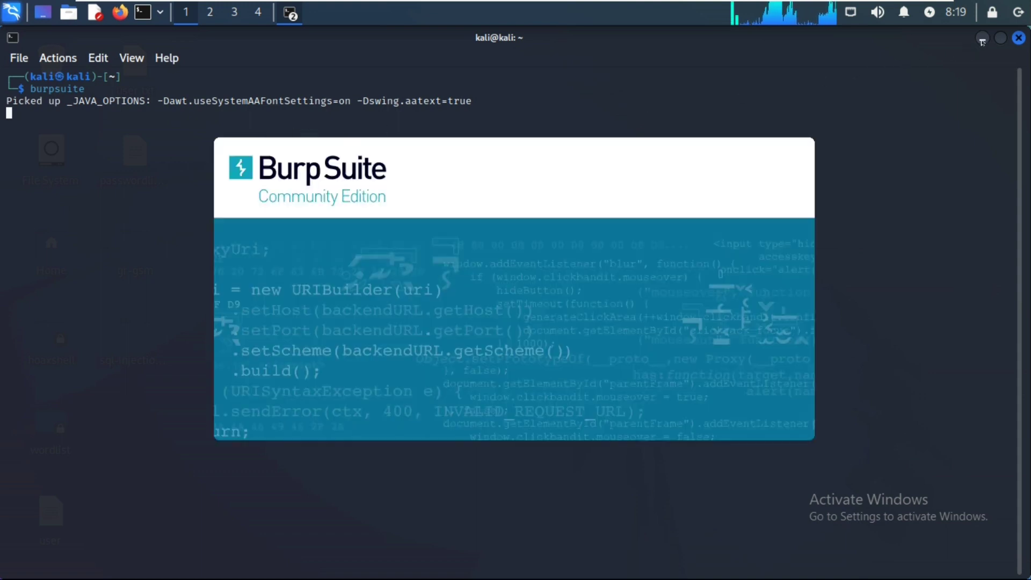
Minimize the terminal so Burp's startup dialog with Temporary project is visible
click(982, 40)
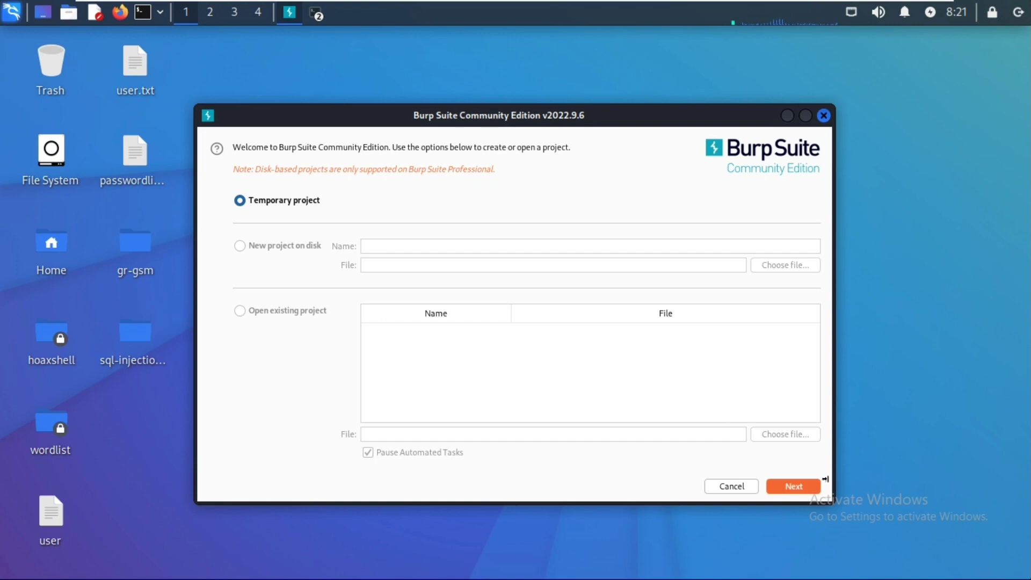
Continue with the temporary project and start Burp using Burp defaults
click(806, 487)
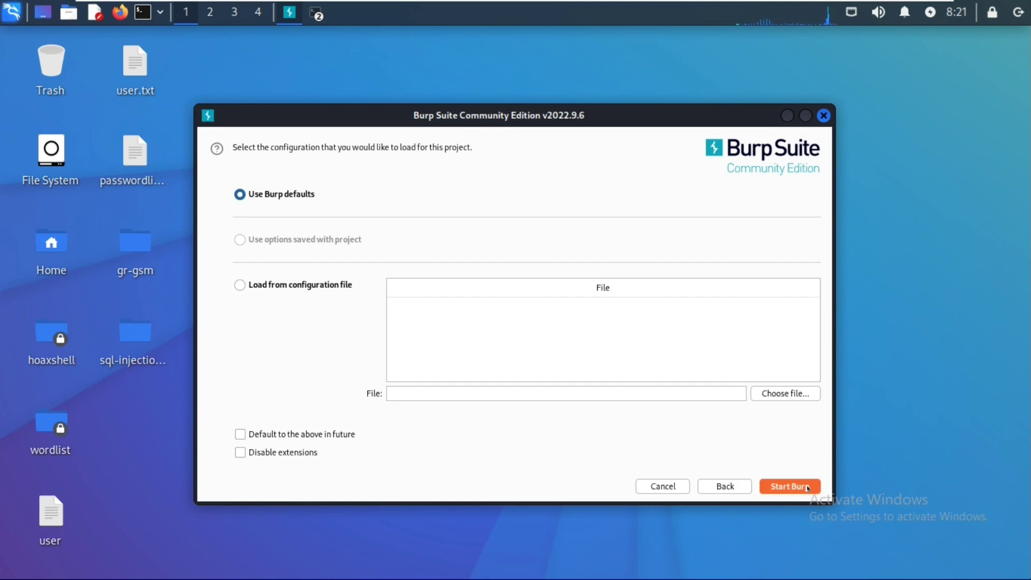
click(807, 487)
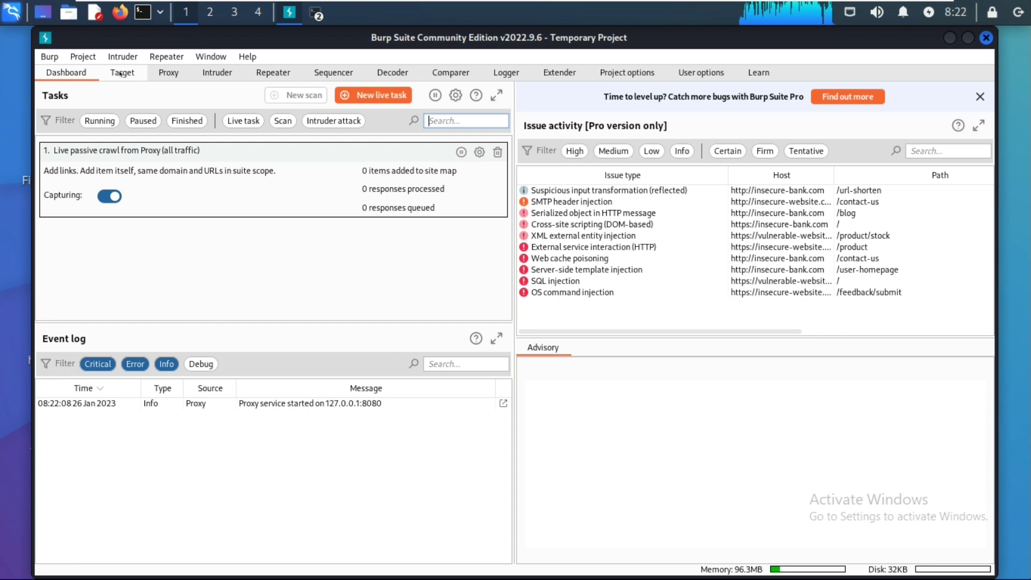
Switch Proxy interception on and launch Burp's built-in Chromium browser
click(157, 72)
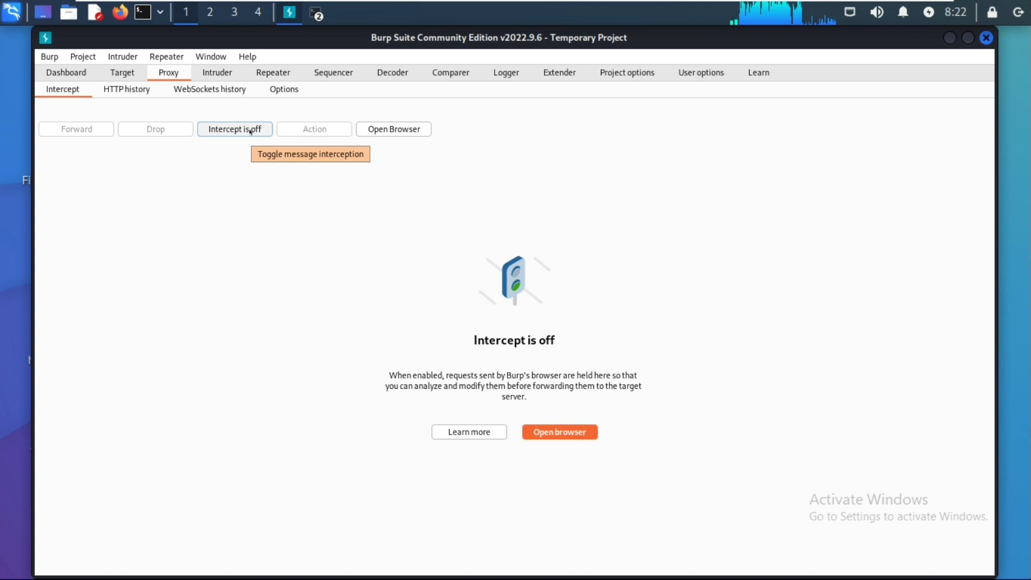
click(250, 131)
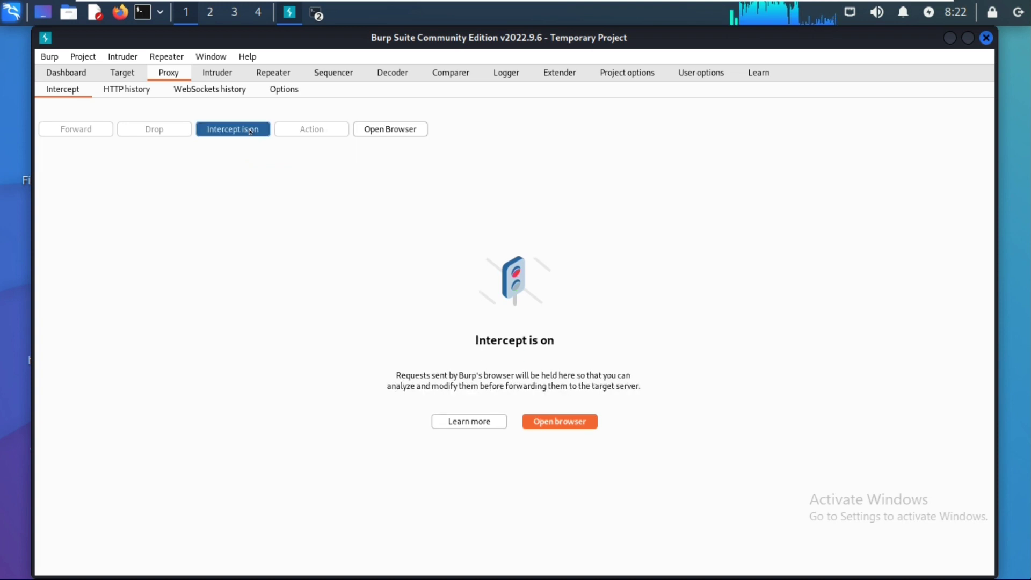
click(390, 132)
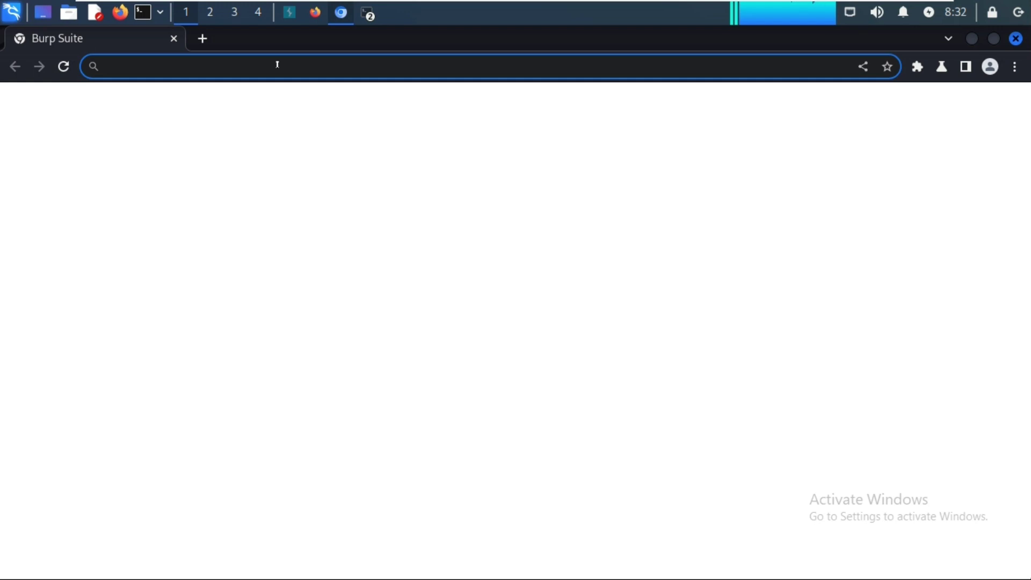
Navigate Burp's browser to 127.0.0.1/dvwa
text(127.0.0.1)
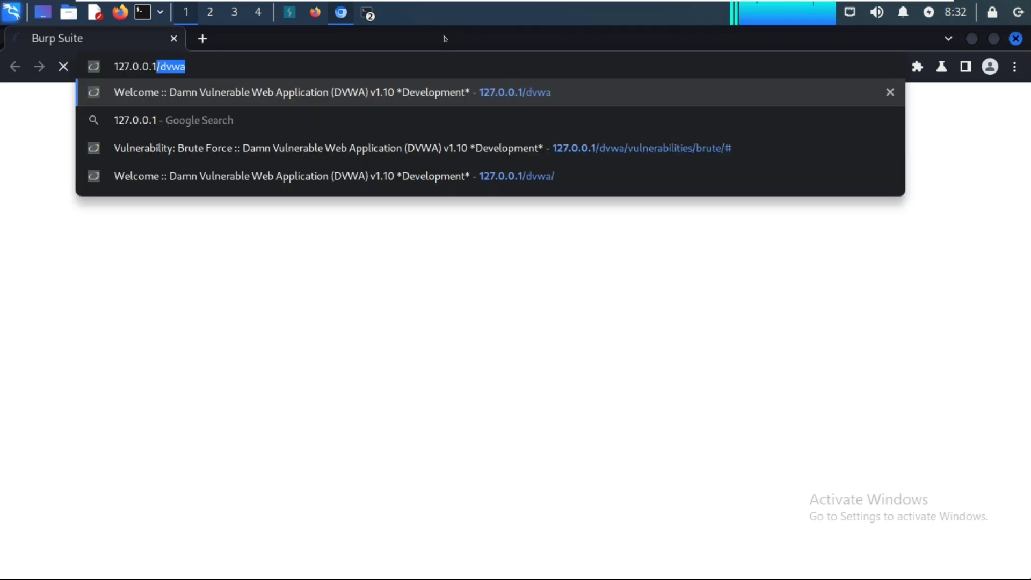
text(/)
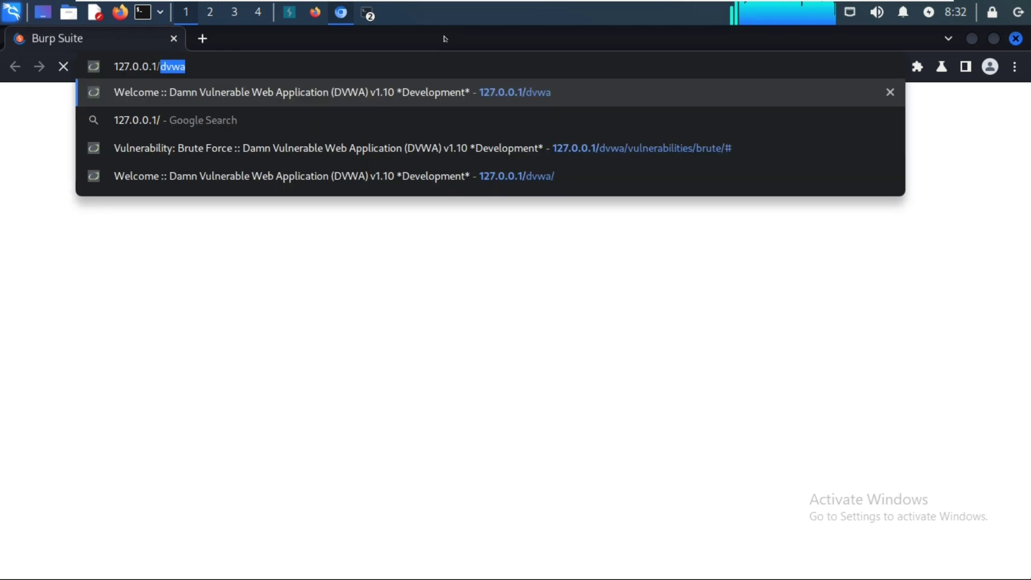
text(dvwa)
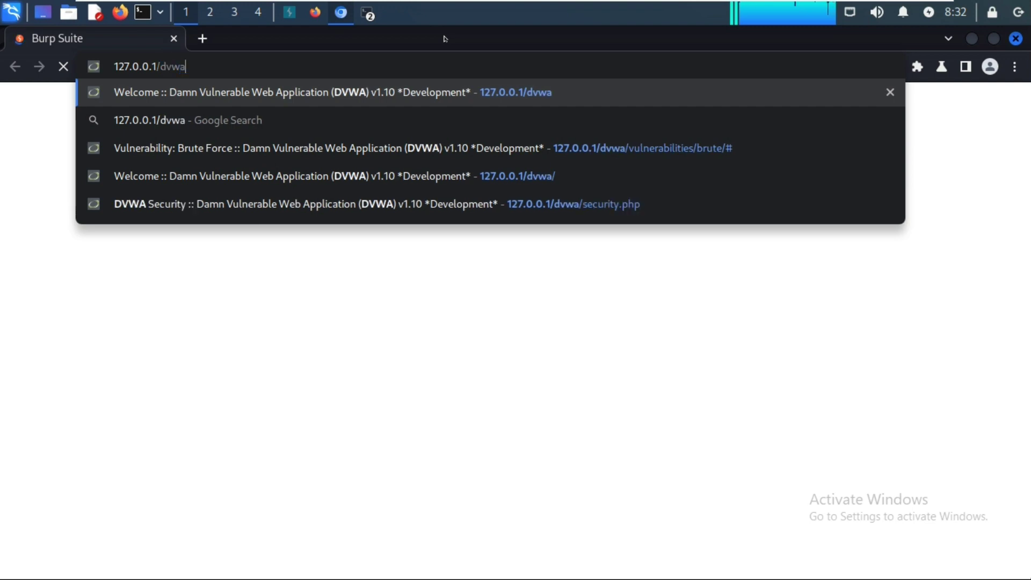
key(Return)
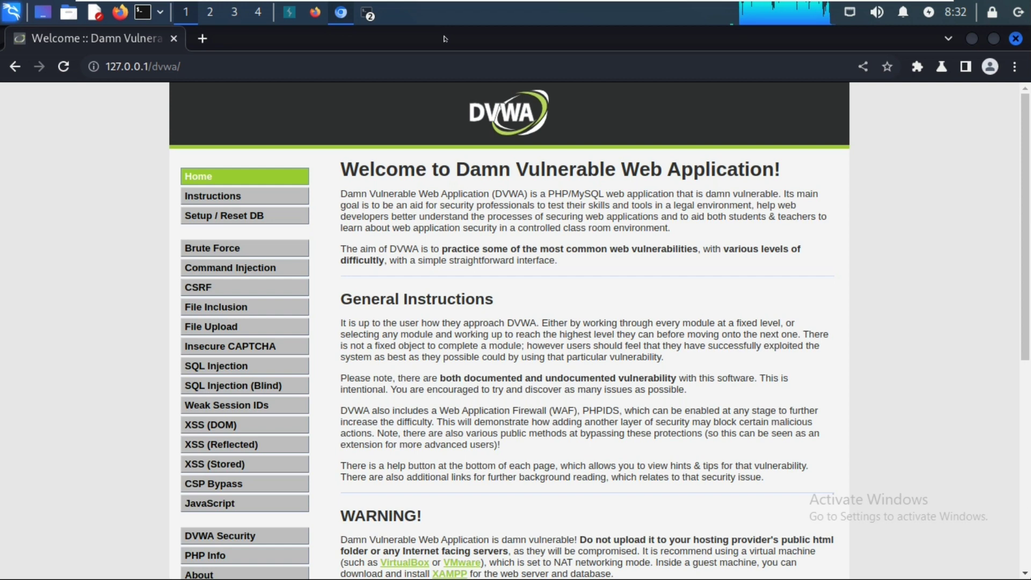
Open DVWA's Brute Force page and put the cursor in its Username field
click(209, 253)
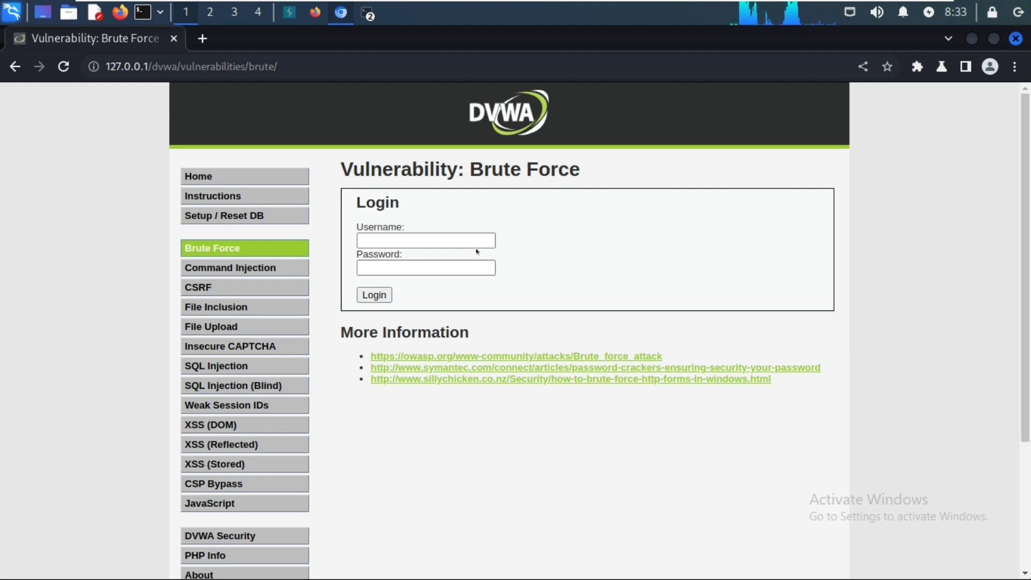
click(468, 241)
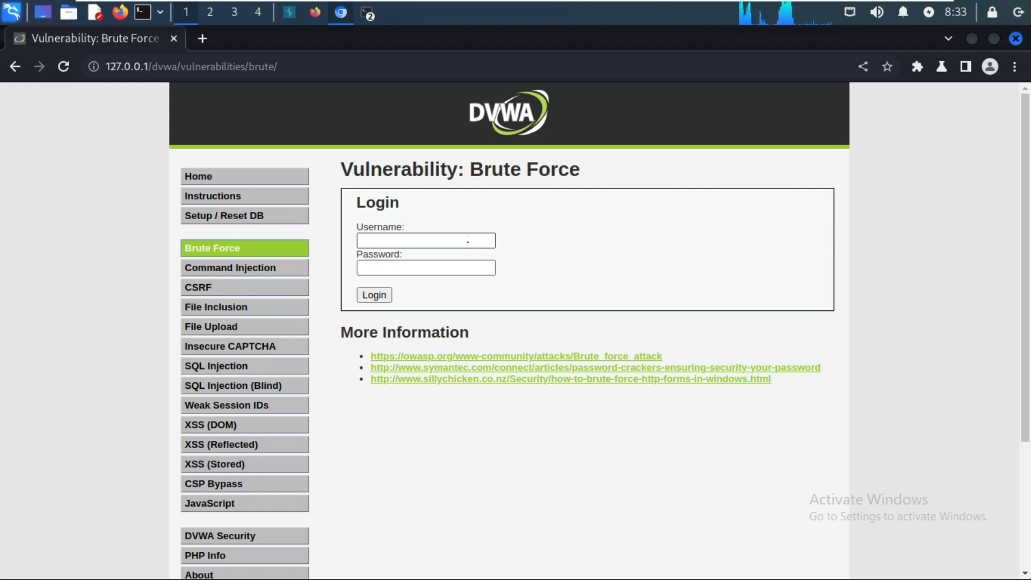
click(465, 239)
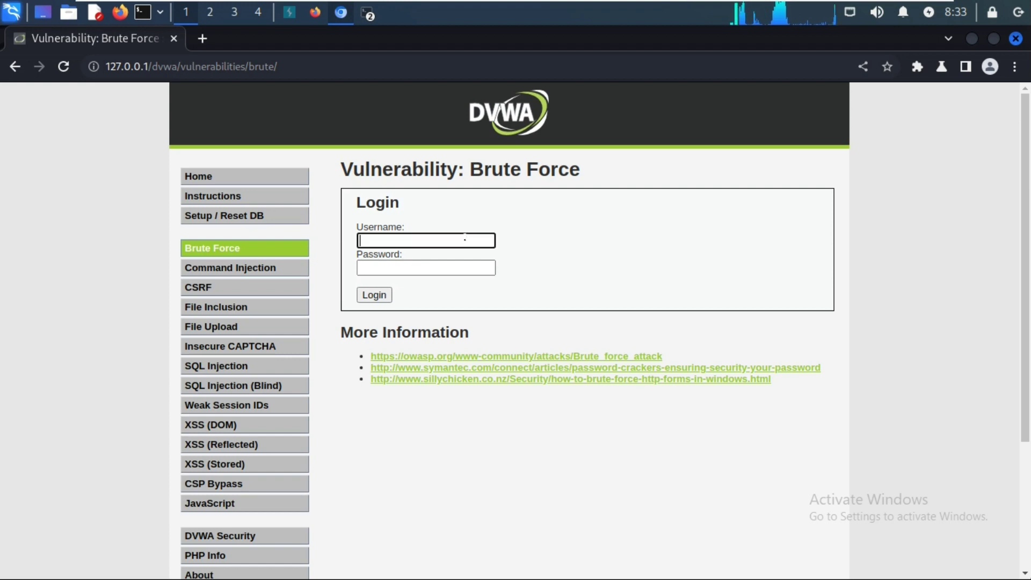
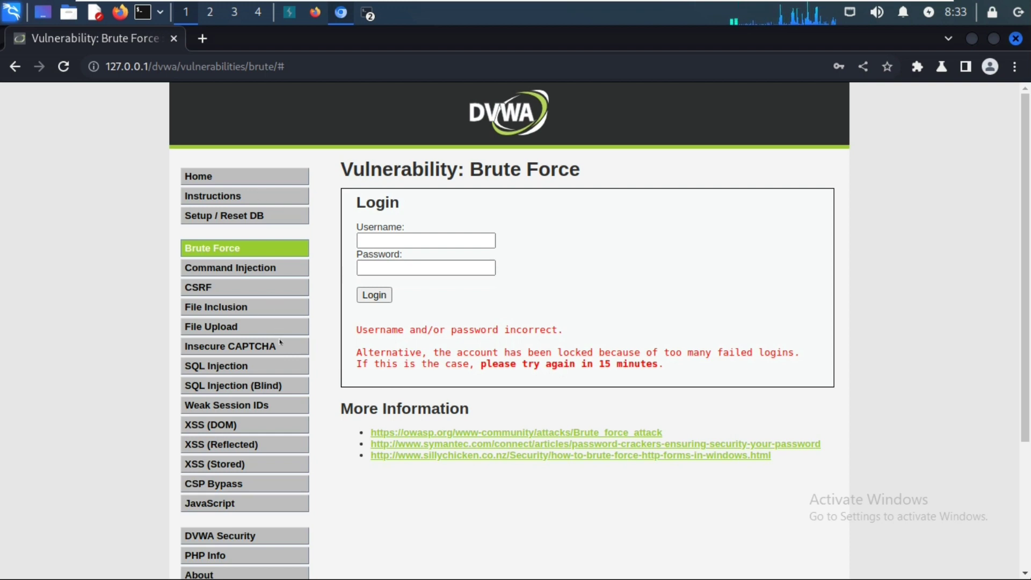
Go from the Brute Force page to the DVWA Security settings page (security.php)
scroll(268, 323, down, 2)
click(219, 416)
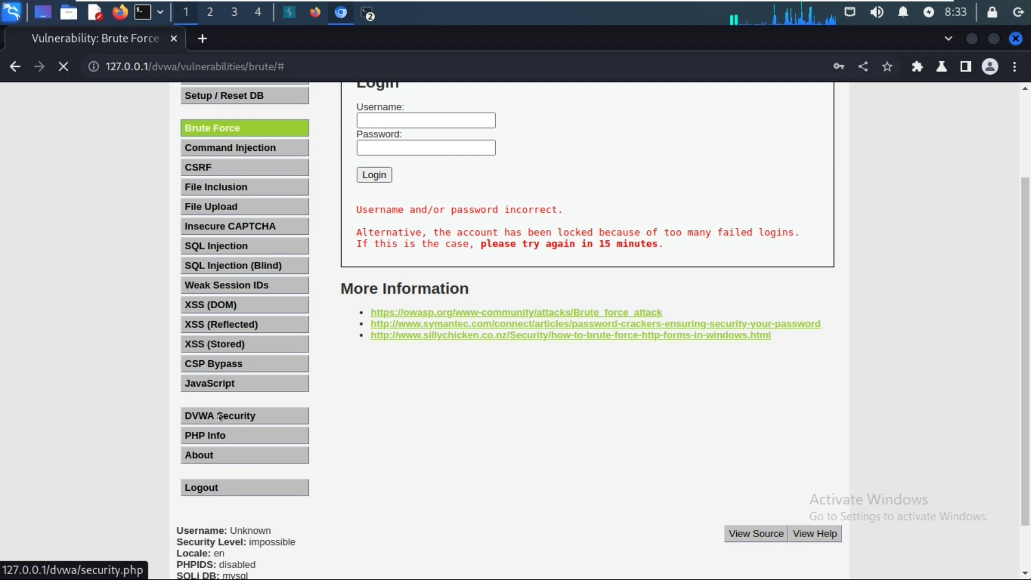
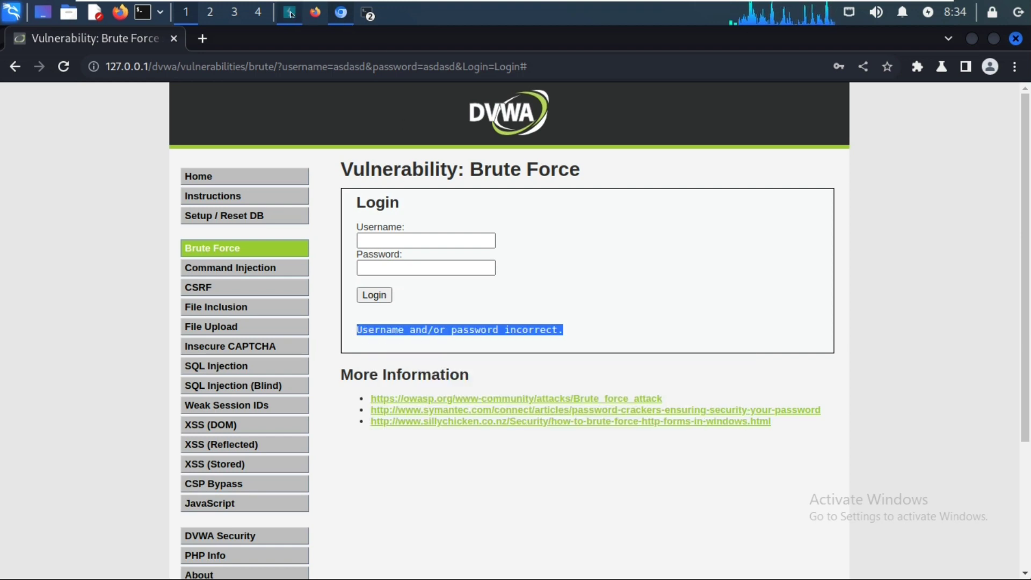
In Burp Suite, dismiss the browser error dialog and switch Proxy > Intercept from off to on
click(290, 11)
click(673, 395)
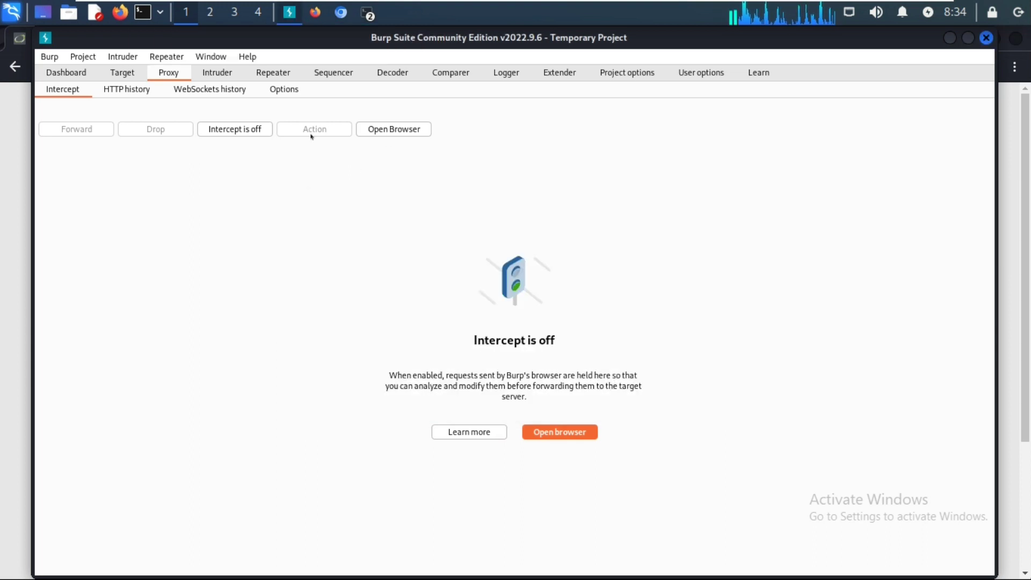
click(249, 129)
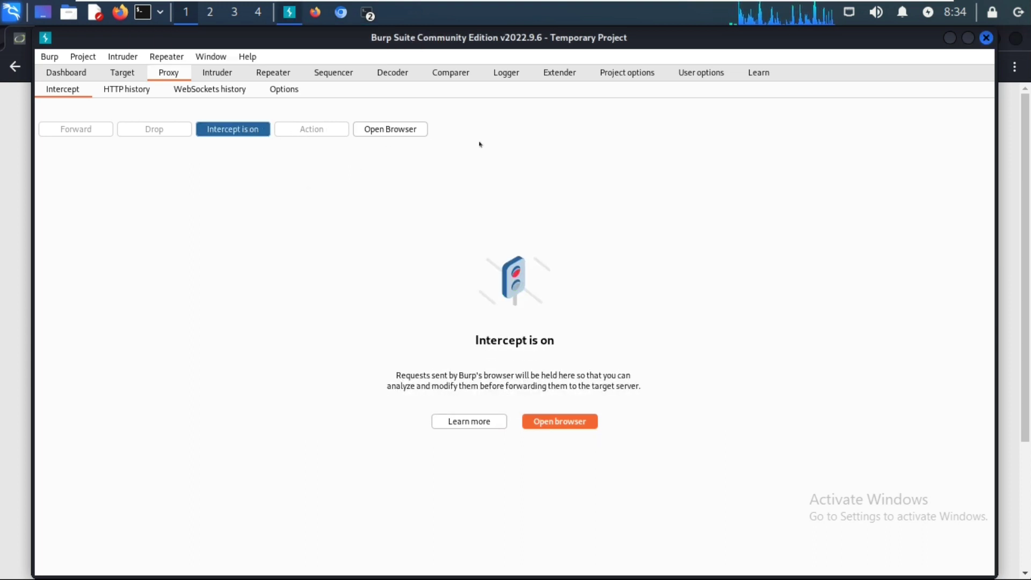